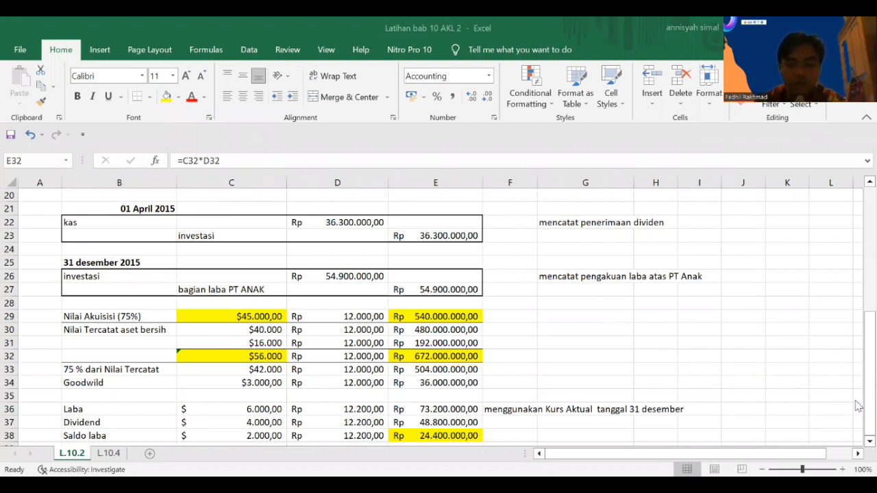
# - Review the PT. Induk problem statement, the 2015 exchange rates and the question on sheet L.10.2
pyautogui.scroll(3, 858, 291)
pyautogui.scroll(4, 453, 254)
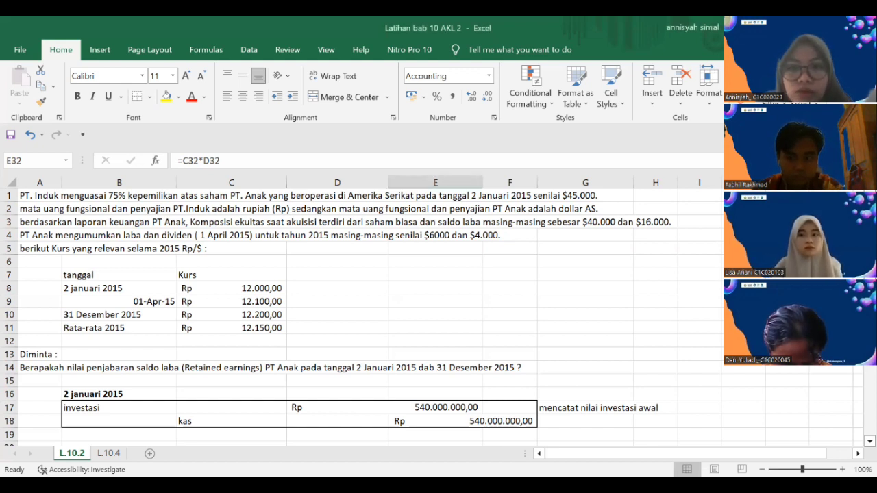
pyautogui.scroll(-2, 432, 315)
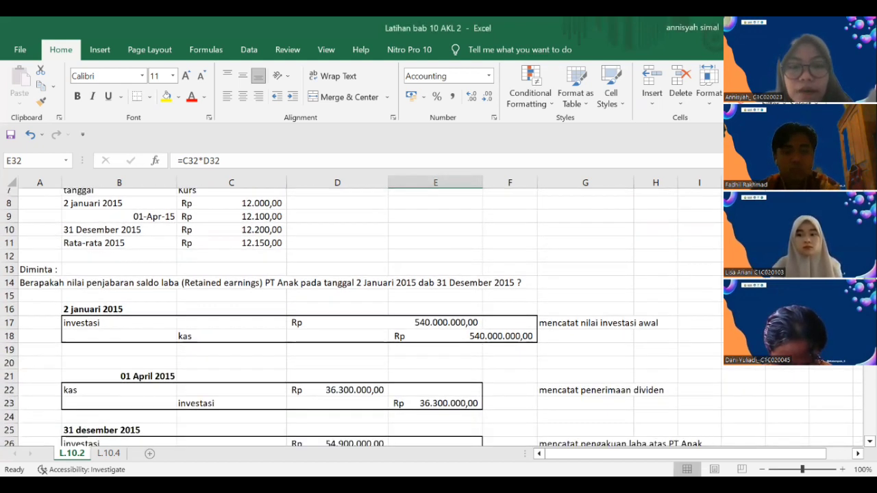
pyautogui.scroll(-2, 432, 315)
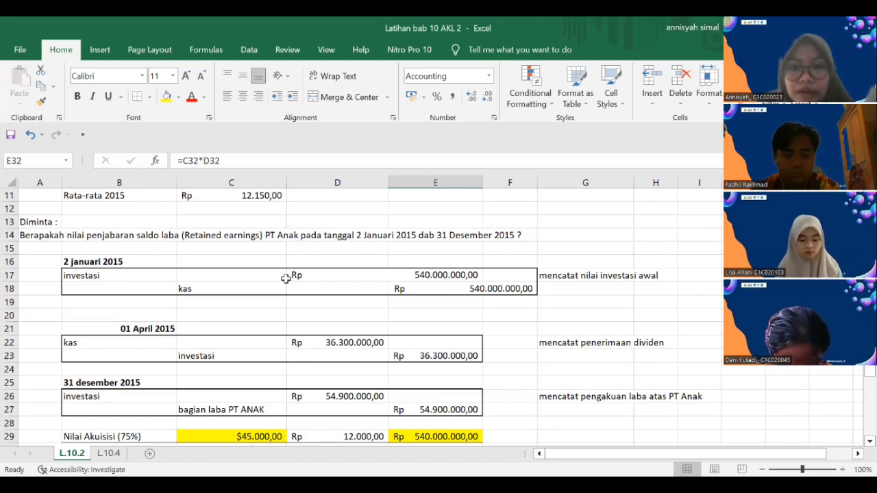
# - Examine the formulas behind the journal entries for 2 januari, 01 April and 31 desember 2015
pyautogui.click(388, 276)
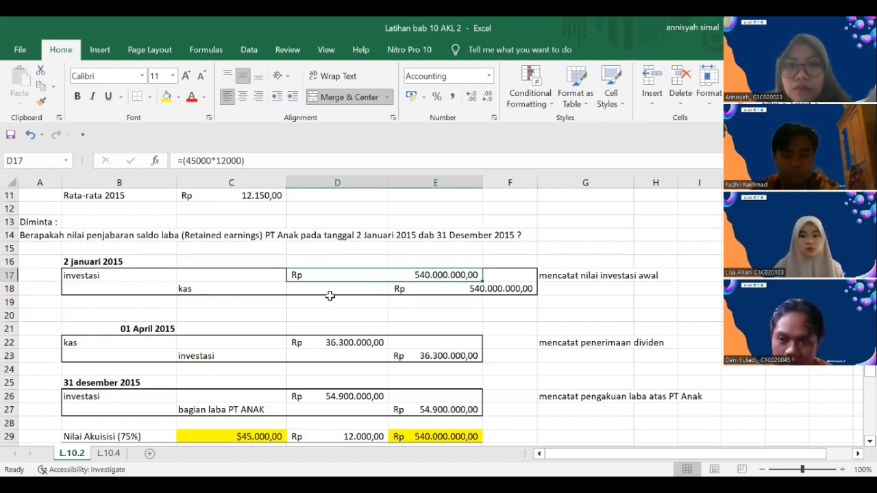
pyautogui.click(113, 348)
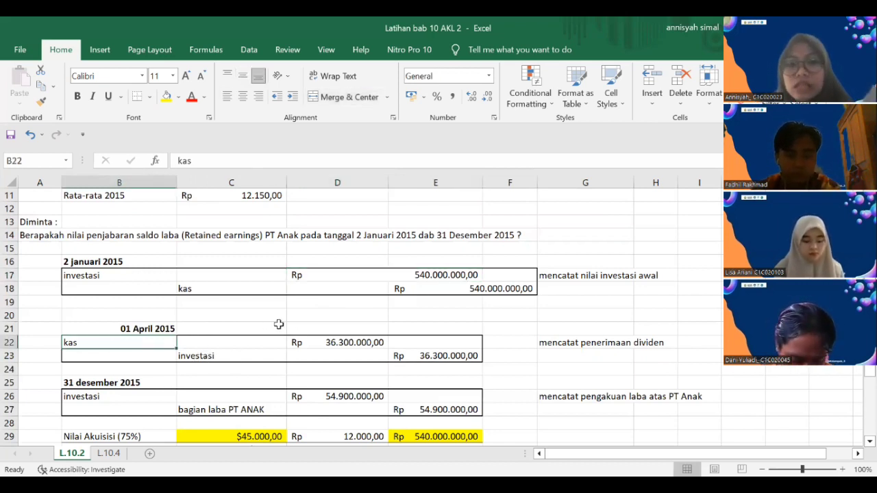
pyautogui.click(310, 341)
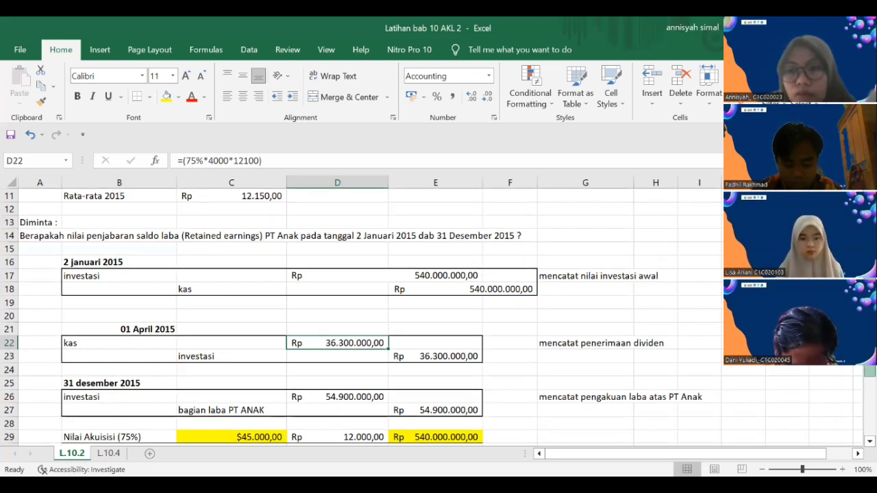
pyautogui.scroll(-2, 362, 316)
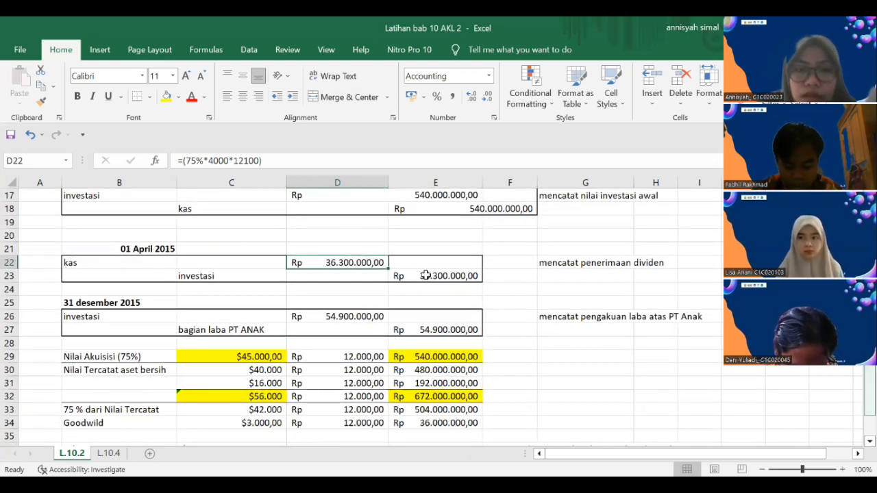
pyautogui.click(299, 315)
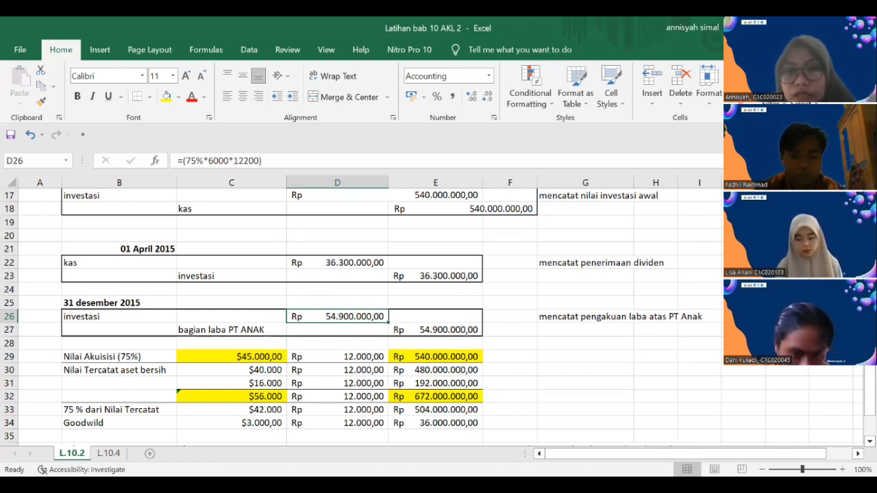
# - Examine the dollar amounts for Nilai Akuisisi (75%) and Nilai Tercatat aset bersih in C29:C31
pyautogui.scroll(-1, 117, 319)
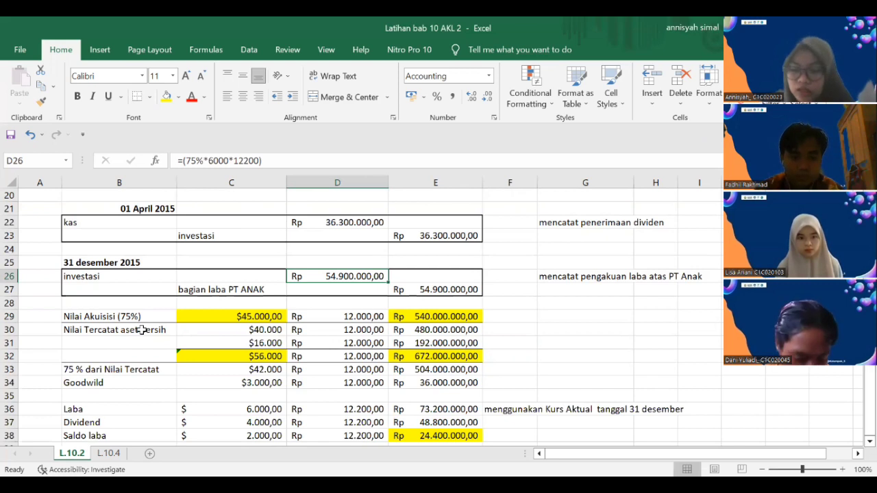
pyautogui.click(92, 315)
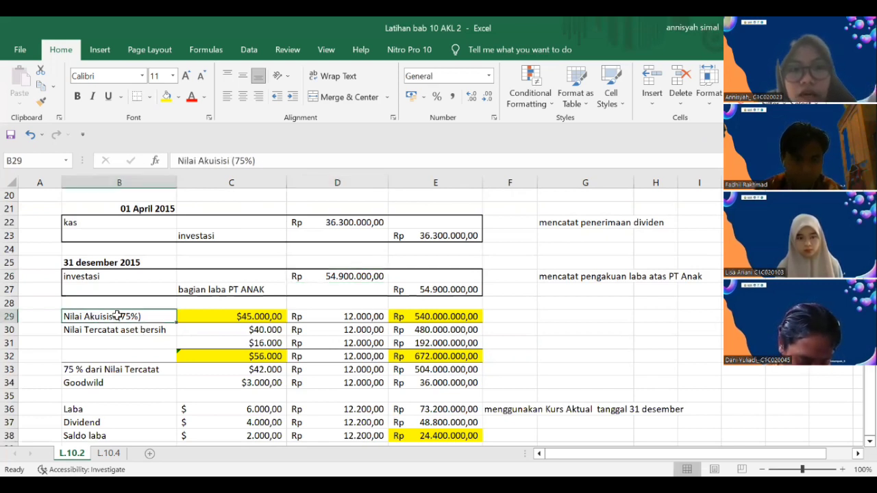
pyautogui.click(206, 316)
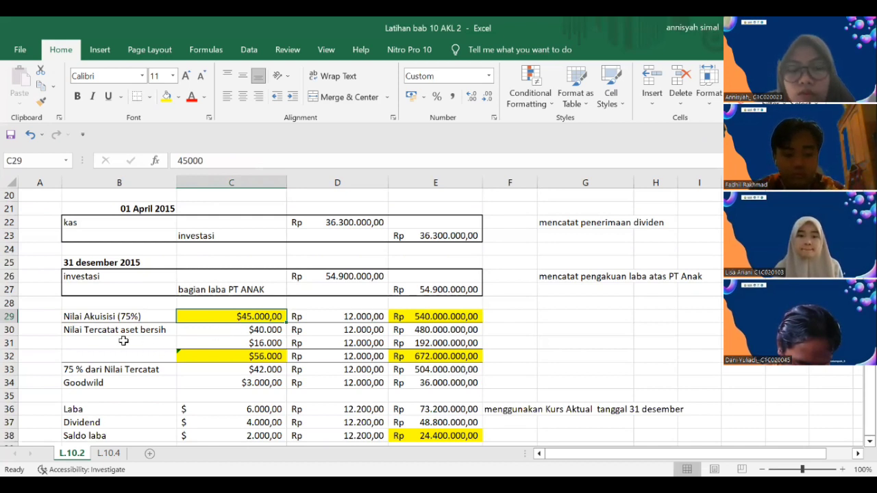
pyautogui.click(217, 330)
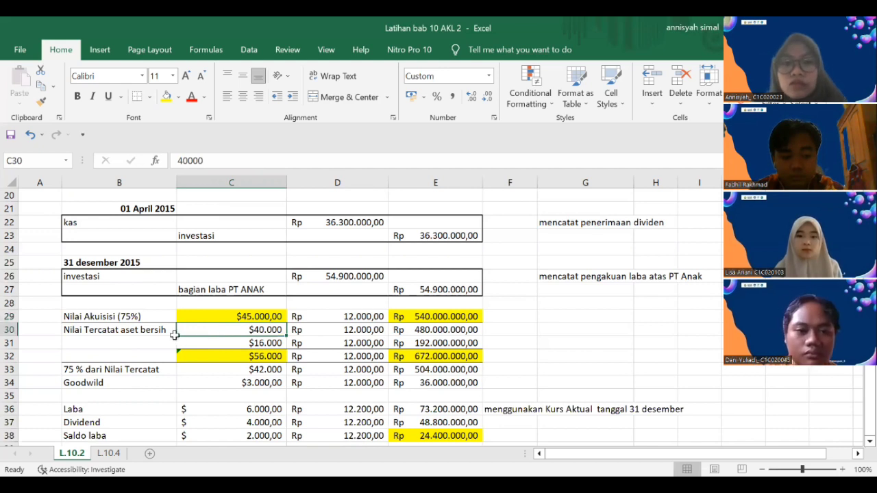
pyautogui.click(189, 342)
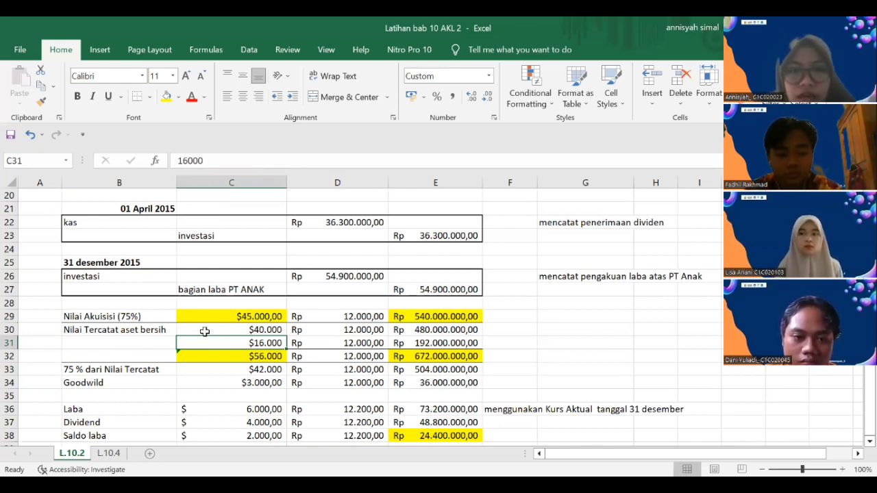
pyautogui.click(204, 331)
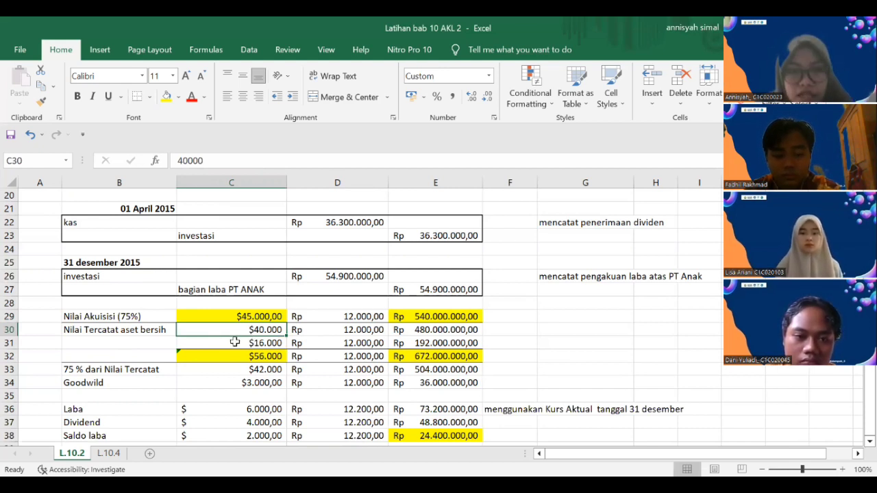
# - Inspect the exchange rates and rupiah conversion formulas for the net asset book value in rows 30 to 32
pyautogui.click(302, 331)
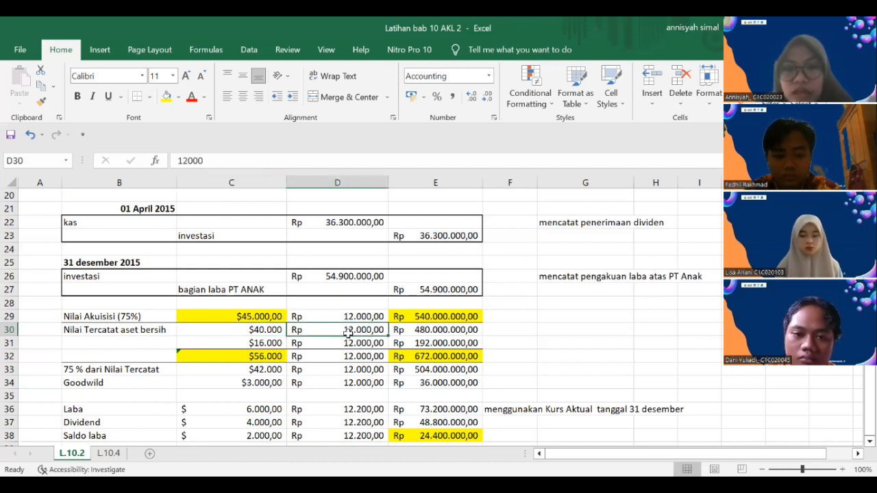
pyautogui.click(401, 330)
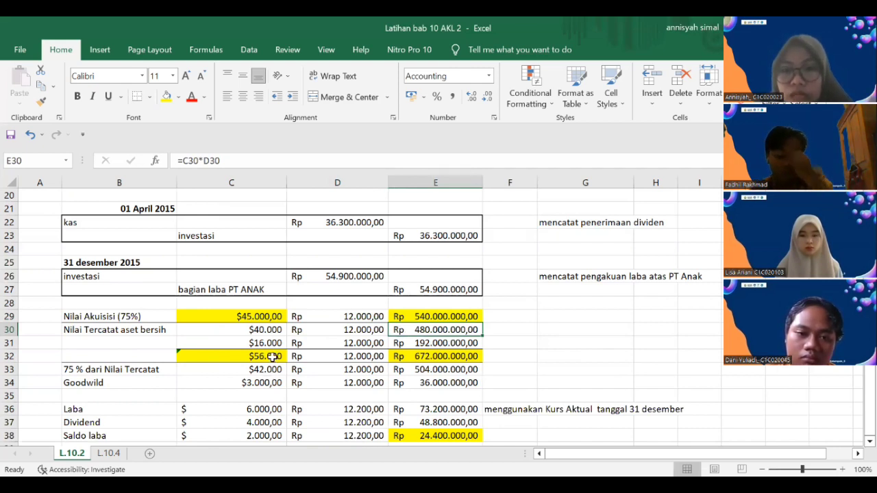
pyautogui.click(236, 342)
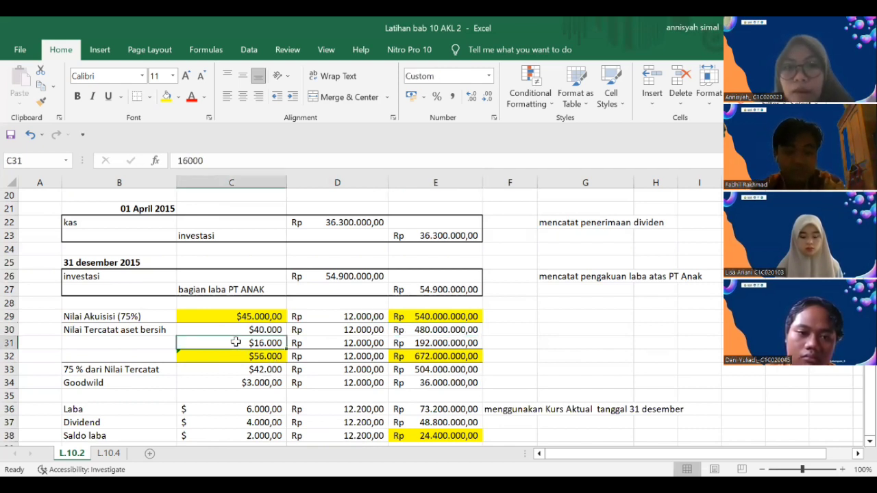
pyautogui.click(334, 346)
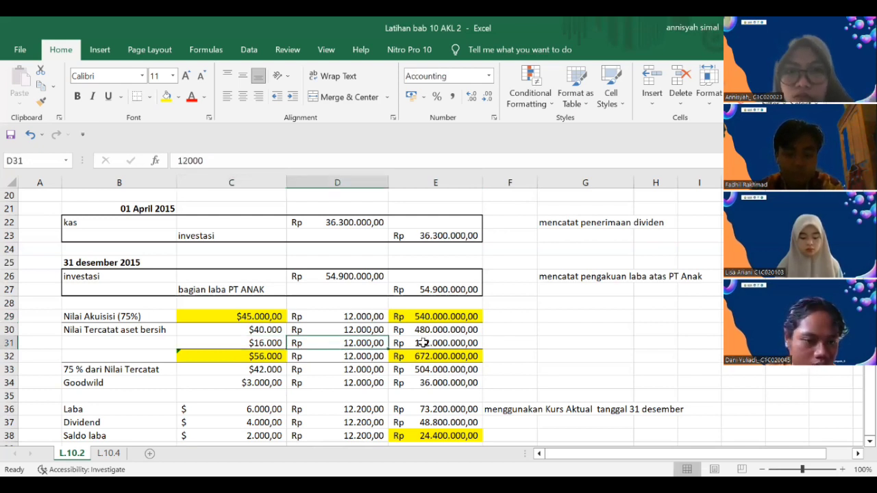
pyautogui.click(423, 343)
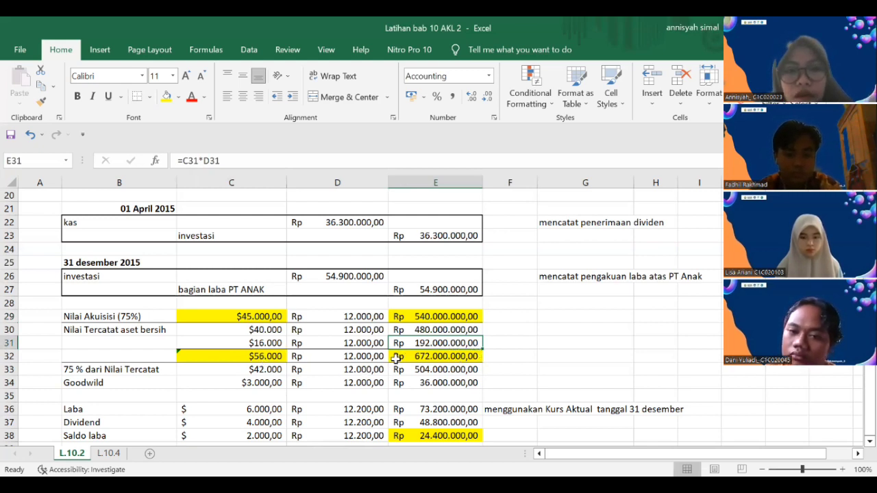
pyautogui.click(396, 357)
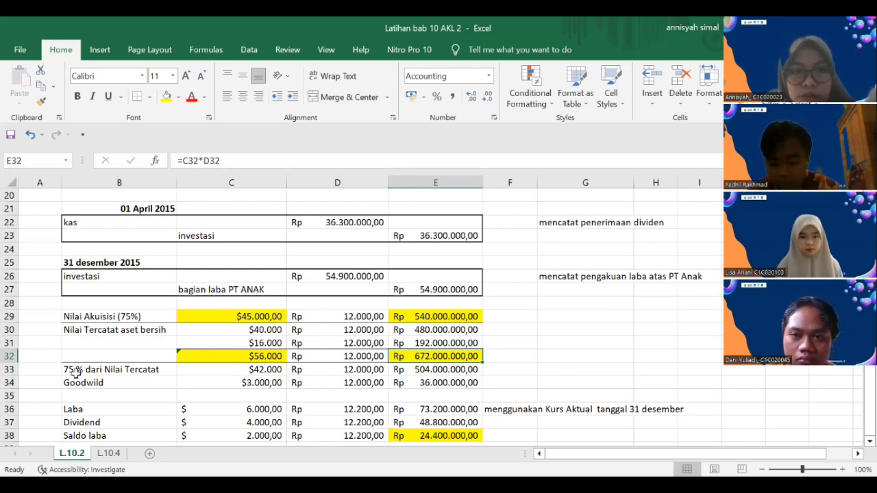
# - Check how 75 % dari Nilai Tercatat in row 33 is derived from the C32 total and converted to rupiah
pyautogui.click(261, 369)
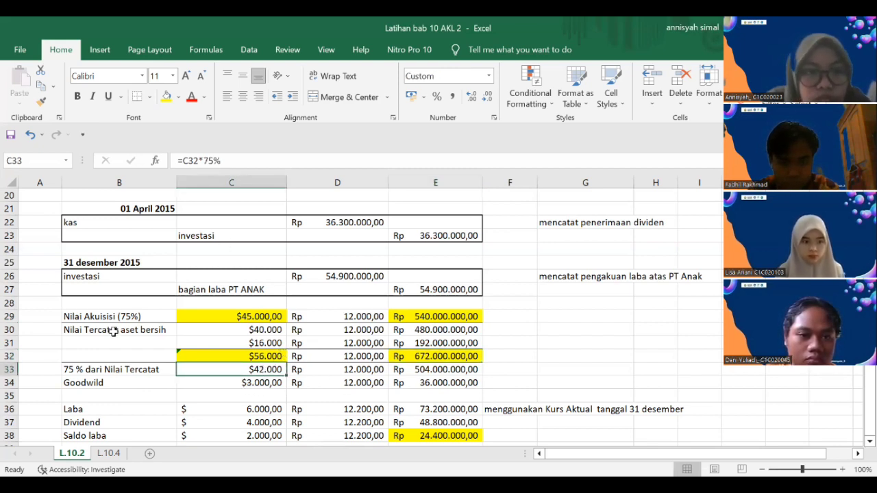
pyautogui.click(224, 357)
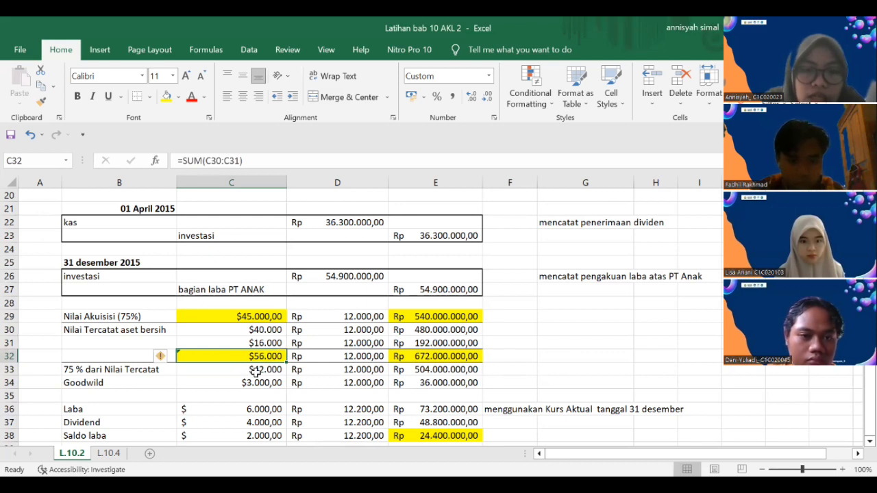
pyautogui.click(231, 369)
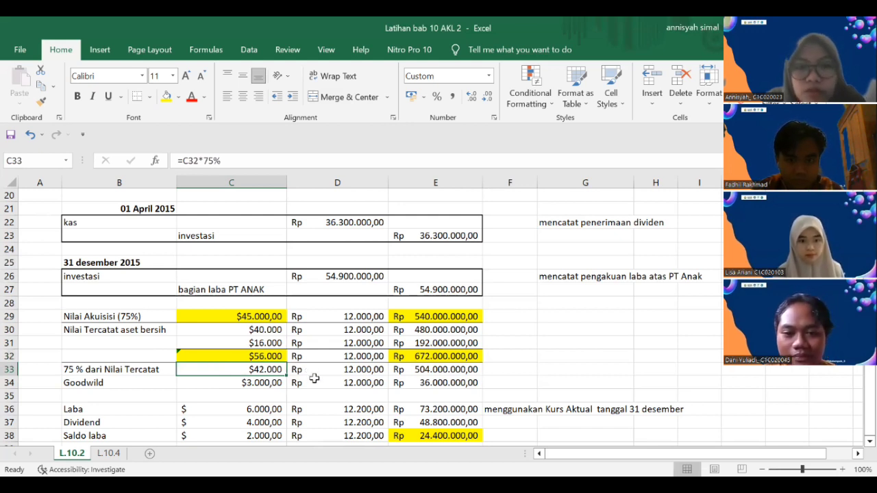
pyautogui.click(327, 371)
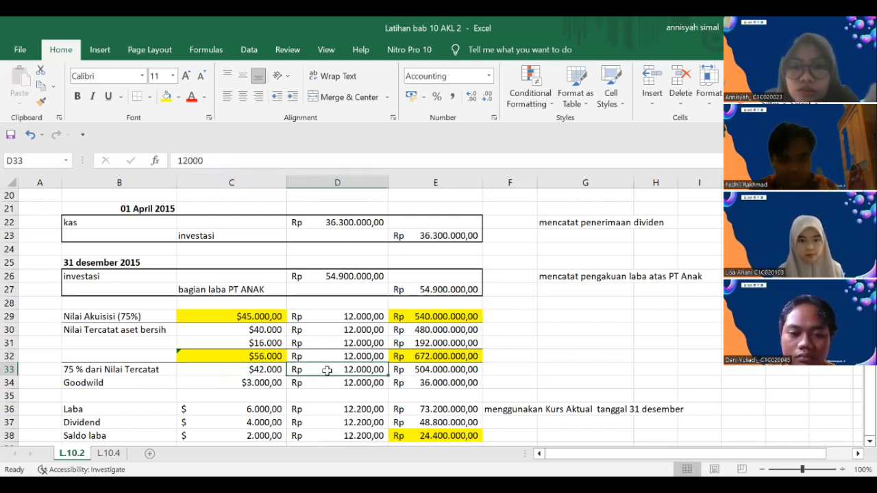
pyautogui.click(407, 371)
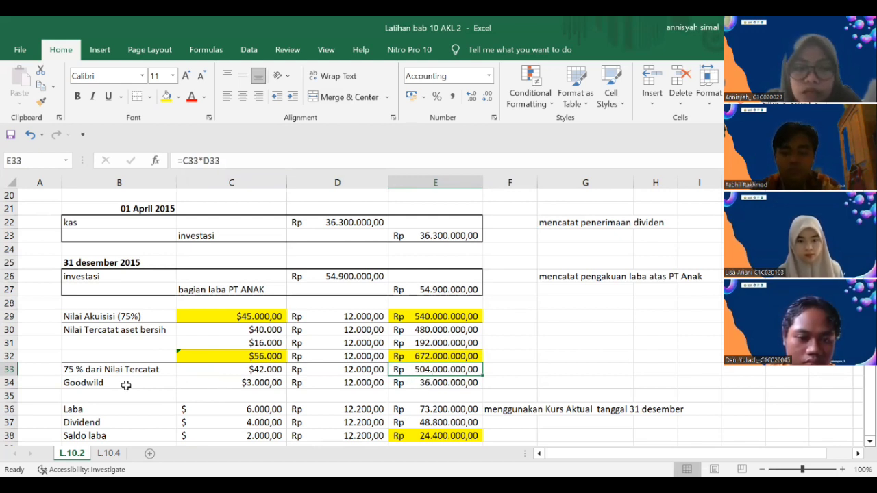
# - Trace the Goodwild calculation in row 34 through its source cells C29 and C33 and its rupiah conversion
pyautogui.click(236, 386)
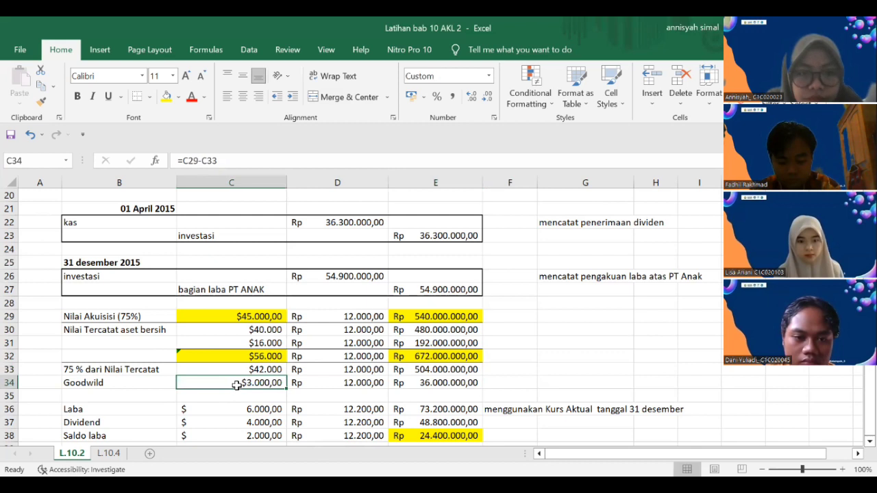
pyautogui.click(230, 314)
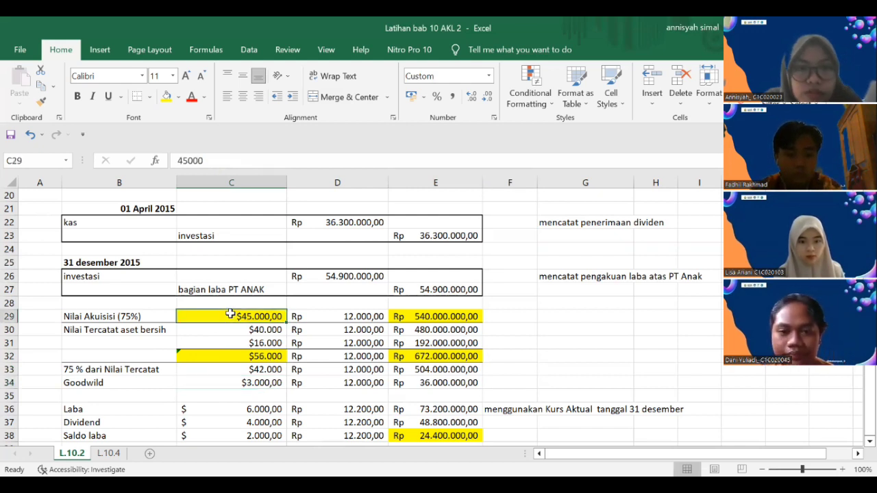
pyautogui.click(221, 368)
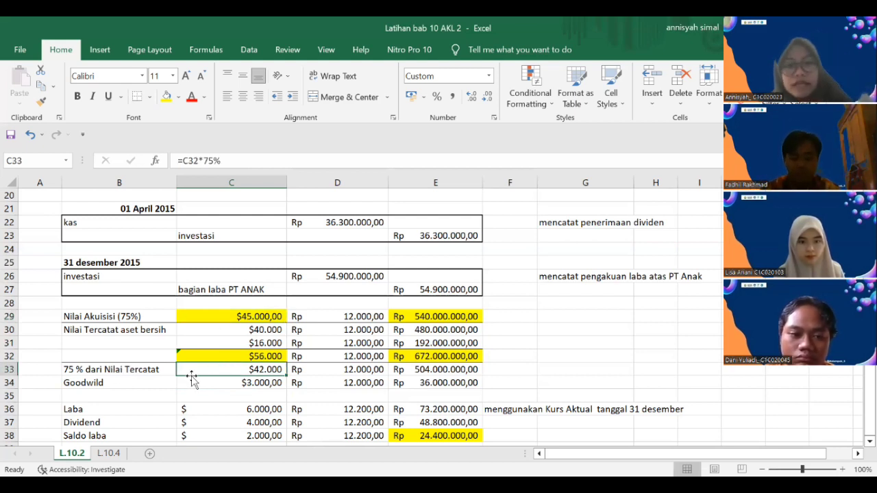
pyautogui.click(257, 382)
pyautogui.click(321, 388)
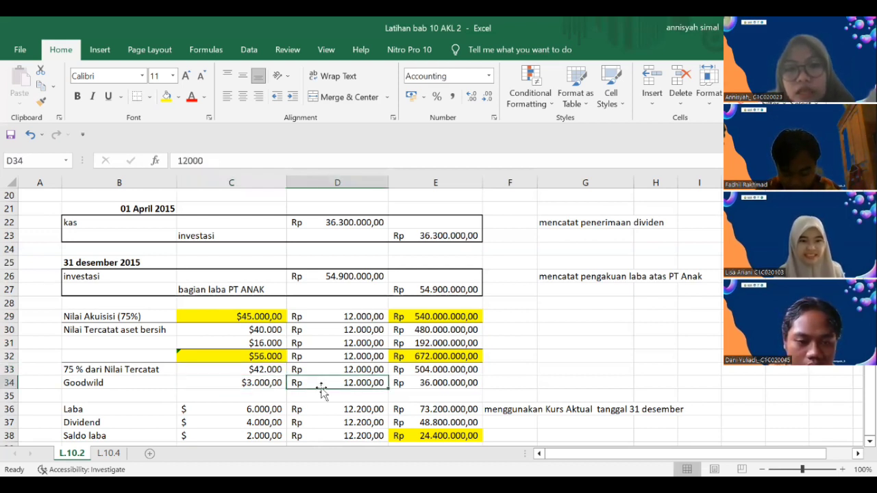
pyautogui.click(413, 384)
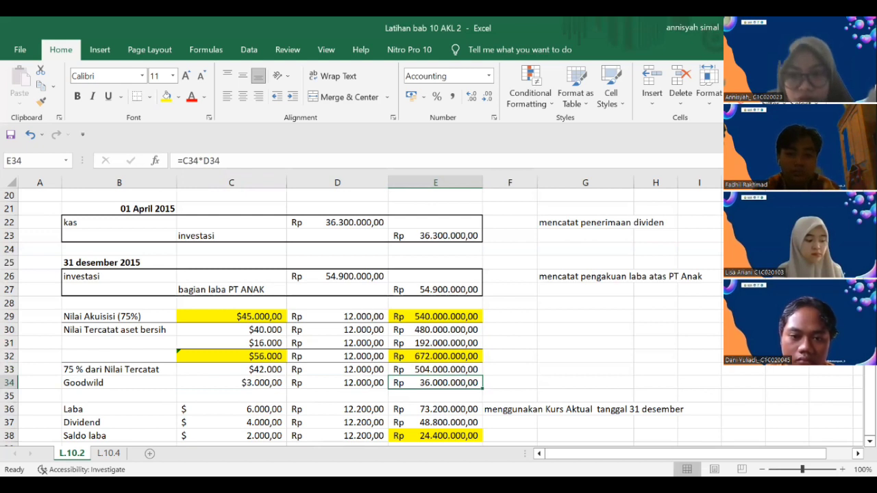
# - Inspect the dollar amounts, exchange rates and rupiah conversion formulas for Laba and Dividend in rows 36 and 37
pyautogui.click(218, 411)
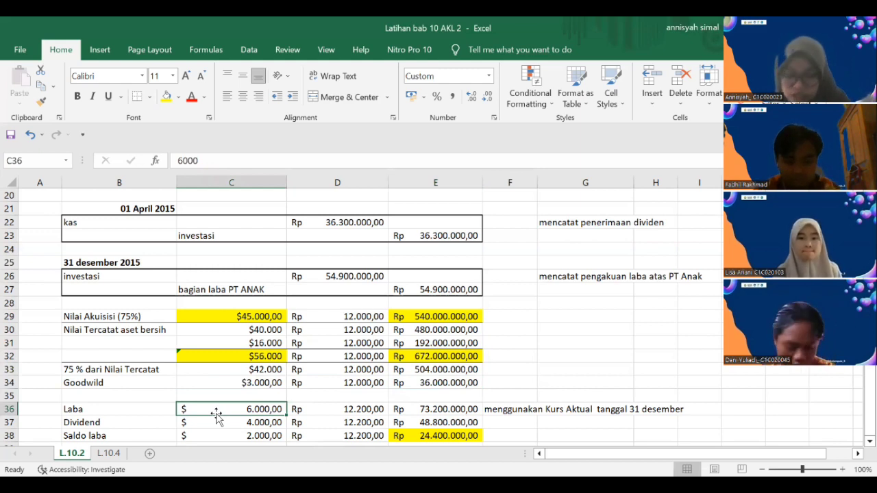
pyautogui.click(333, 410)
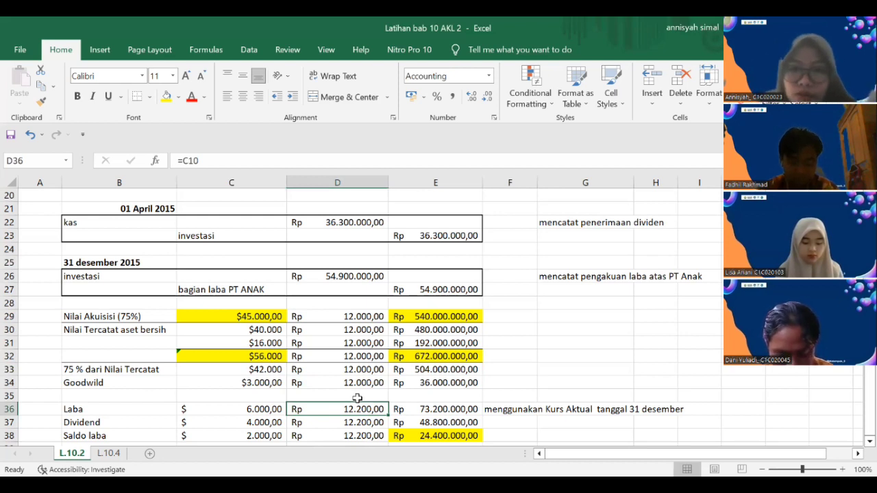
pyautogui.click(406, 411)
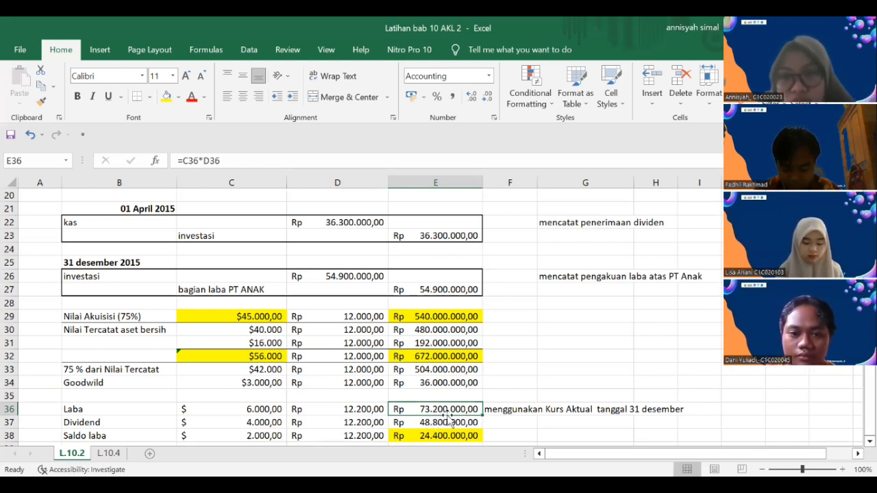
pyautogui.click(237, 422)
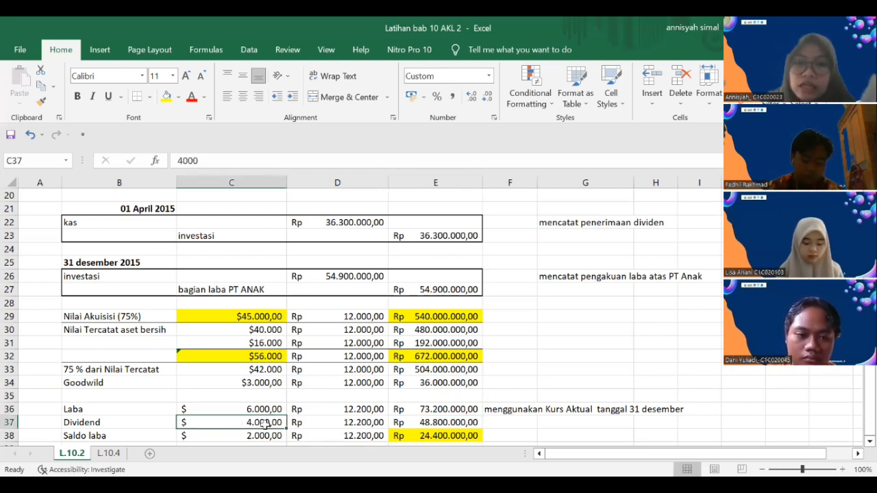
pyautogui.click(318, 422)
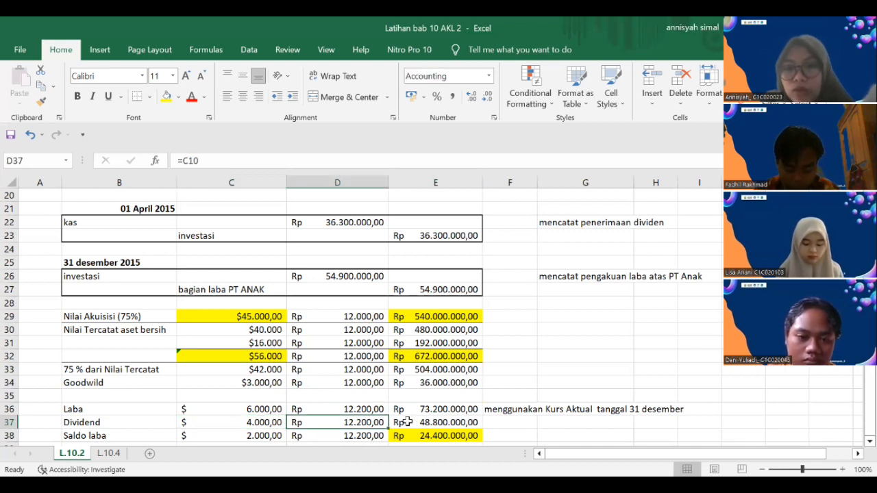
pyautogui.click(414, 423)
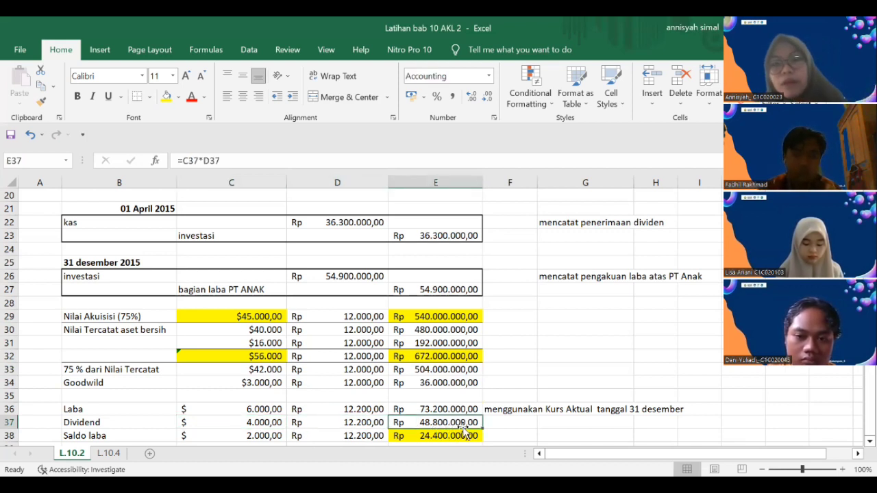
# - Check how Saldo laba in row 38 is derived from Laba and Dividend and converted to rupiah
pyautogui.click(237, 435)
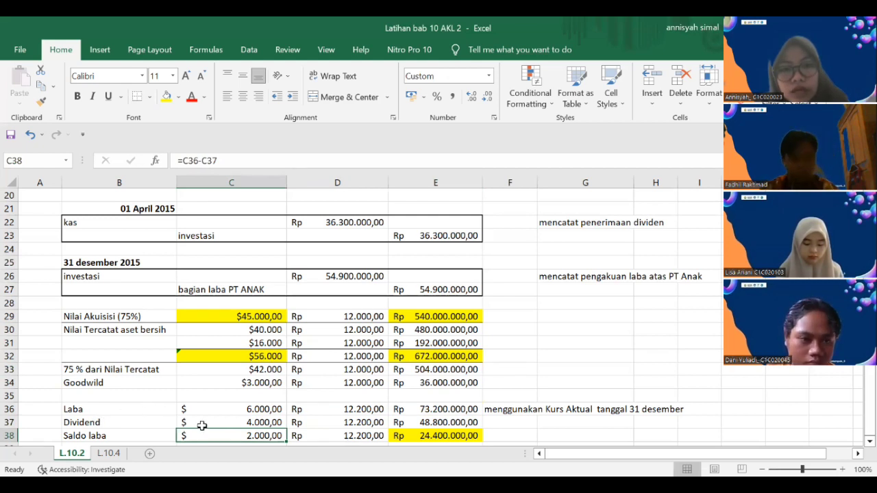
pyautogui.click(326, 439)
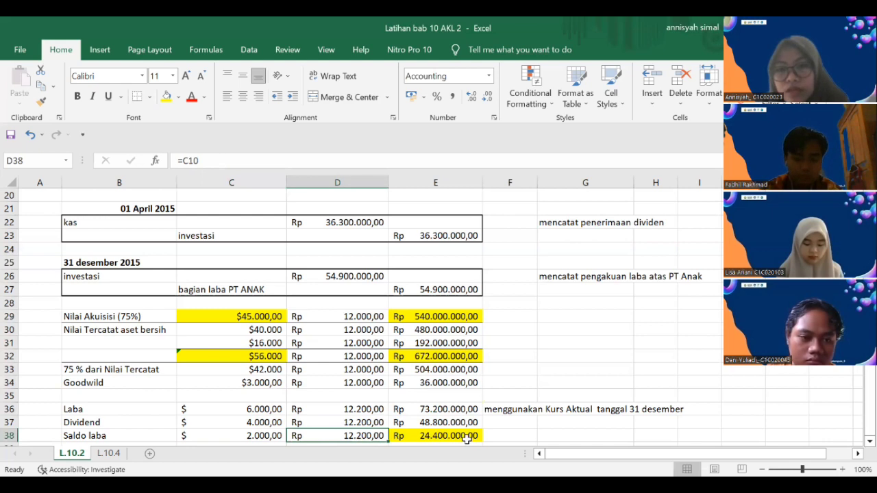
pyautogui.click(413, 433)
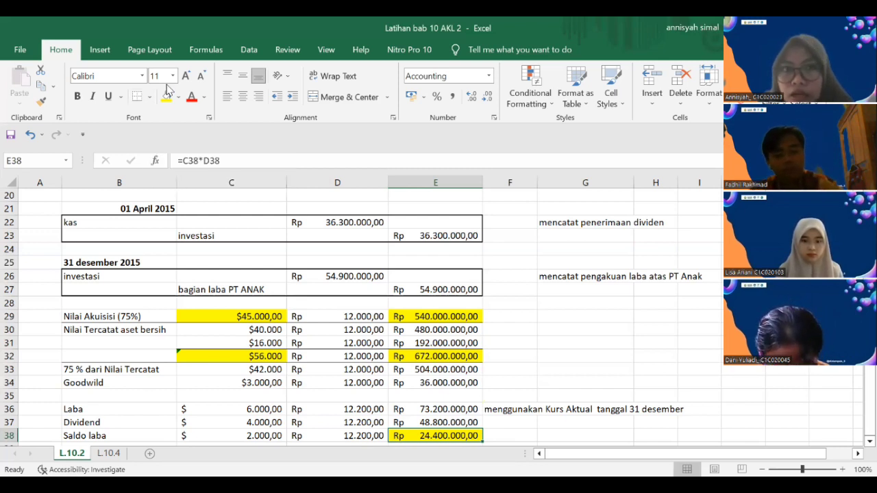
# - Switch to the L.10.4 worksheet and read the problem statement, the exchange rate table and the question
pyautogui.click(107, 456)
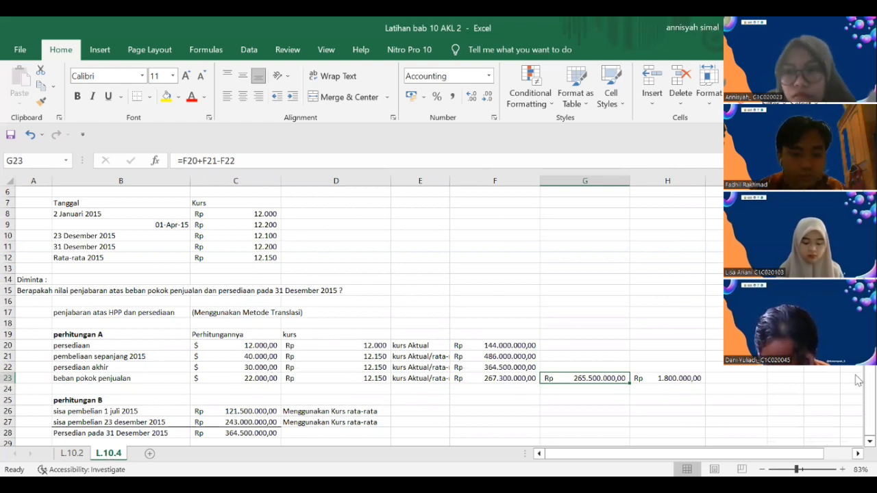
pyautogui.scroll(2, 858, 381)
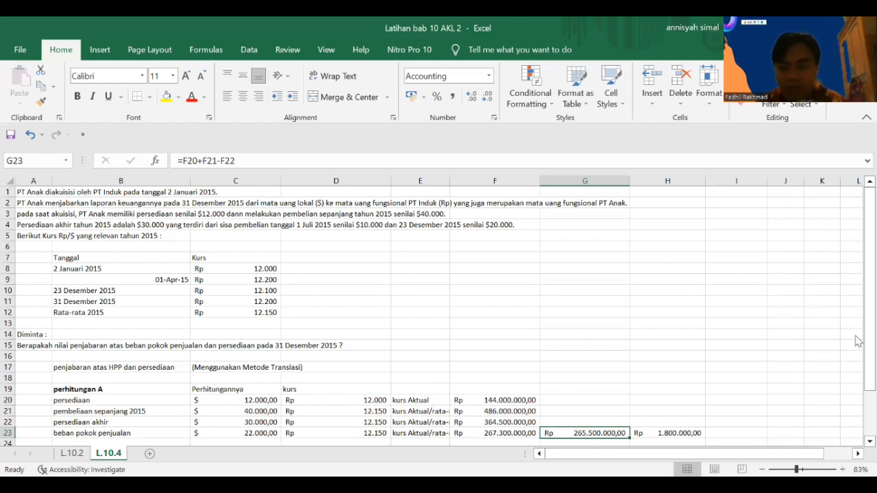
pyautogui.moveTo(858, 303); pyautogui.dragTo(857, 370)
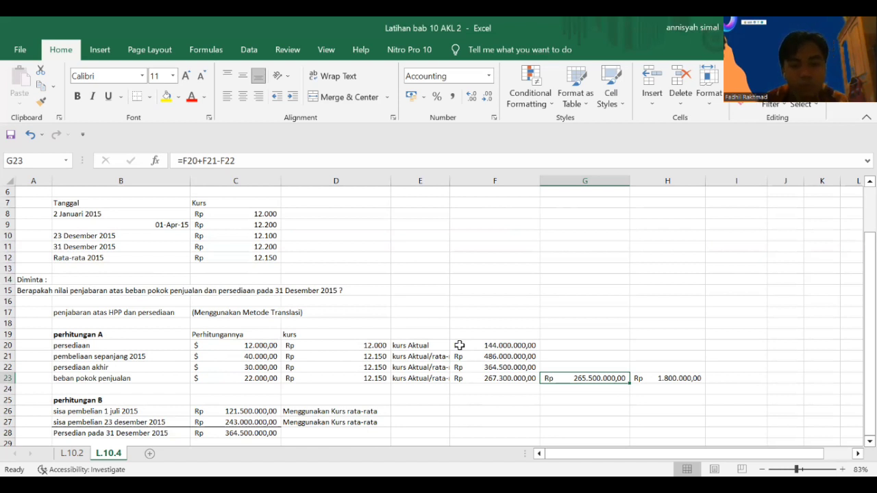
# - Trace the beban pokok penjualan calculation in row 23 through its dollar amount, exchange rate and rupiah conversion
pyautogui.click(234, 378)
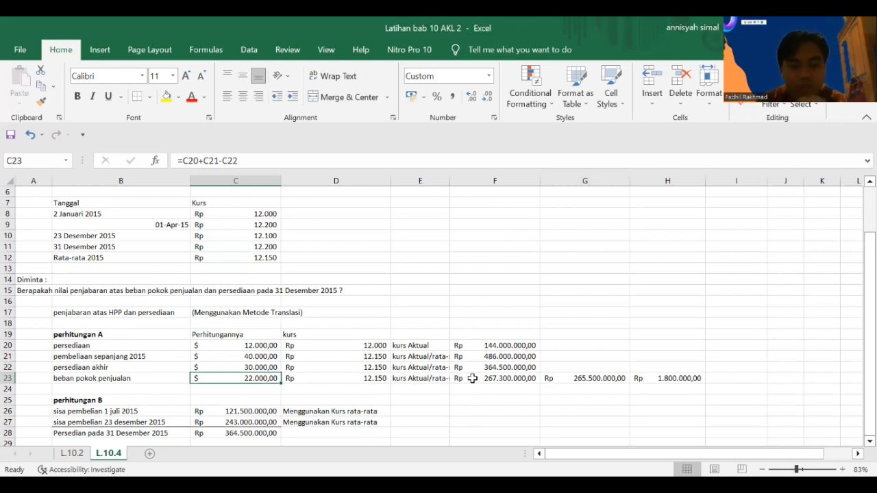
pyautogui.click(353, 378)
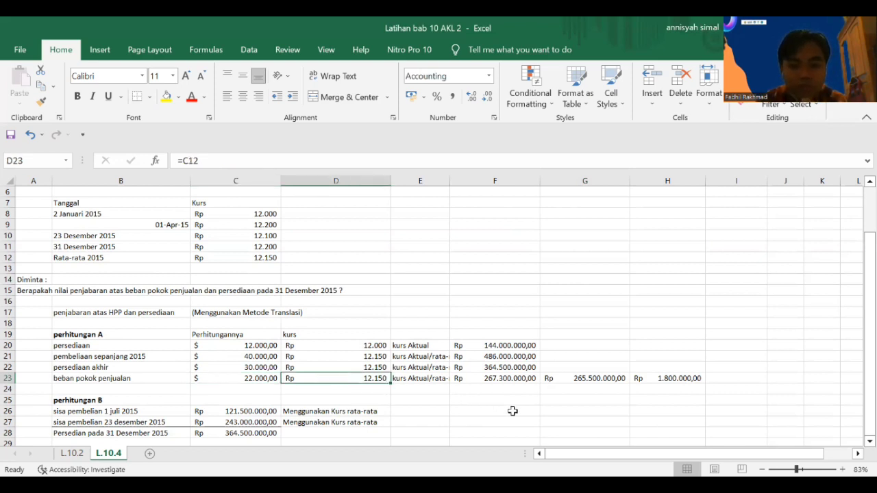
pyautogui.click(464, 378)
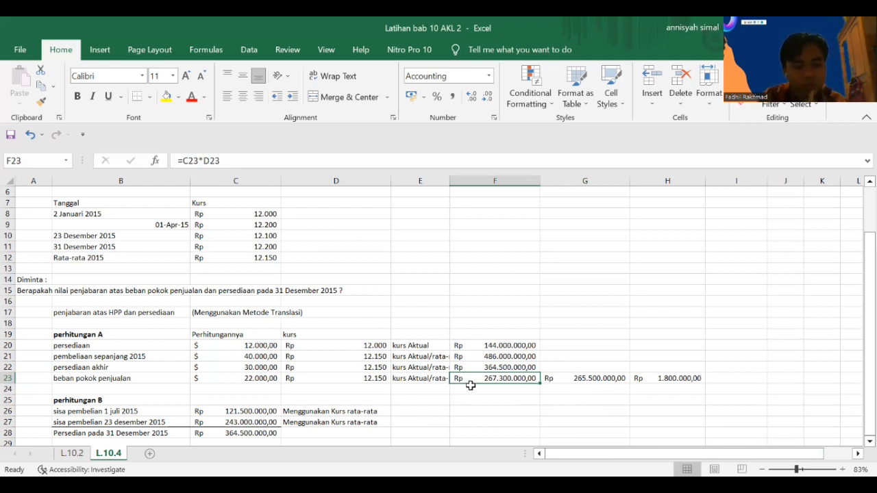
# - Examine the perhitungan B formulas in C26:C28 for the remaining purchases and the 31 Desember 2015 inventory, consulting the exchange rate table
pyautogui.click(233, 413)
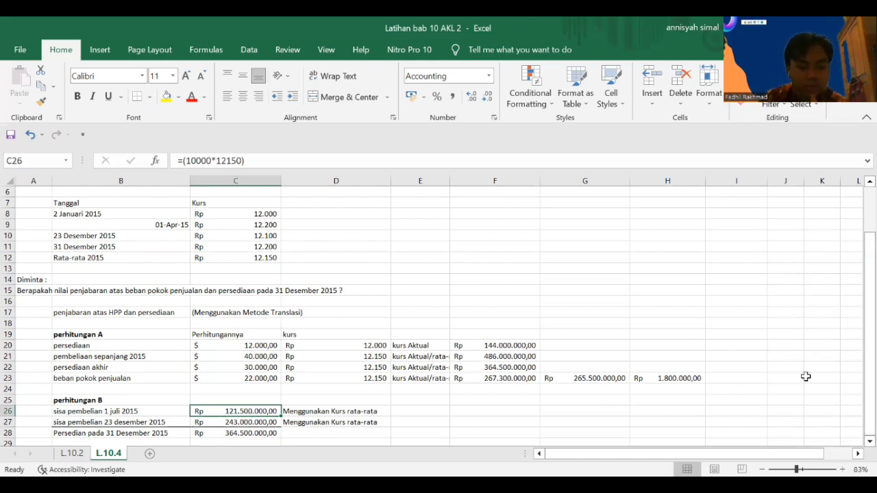
pyautogui.click(200, 422)
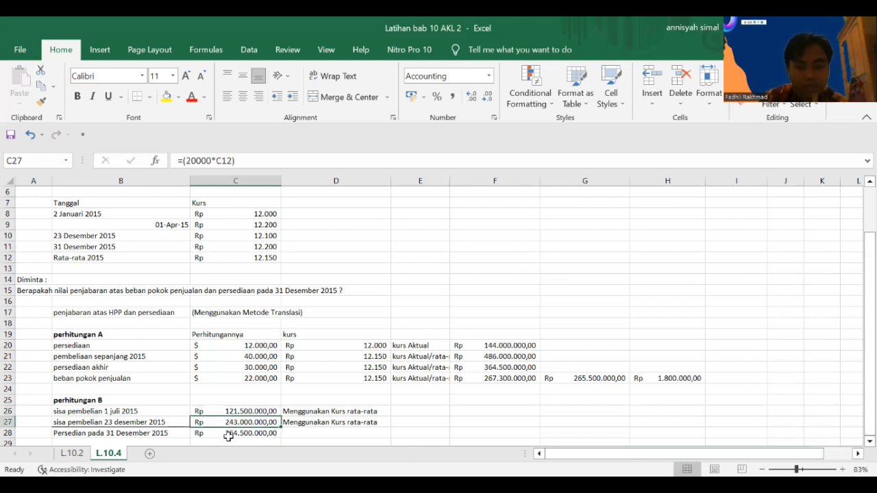
pyautogui.click(205, 248)
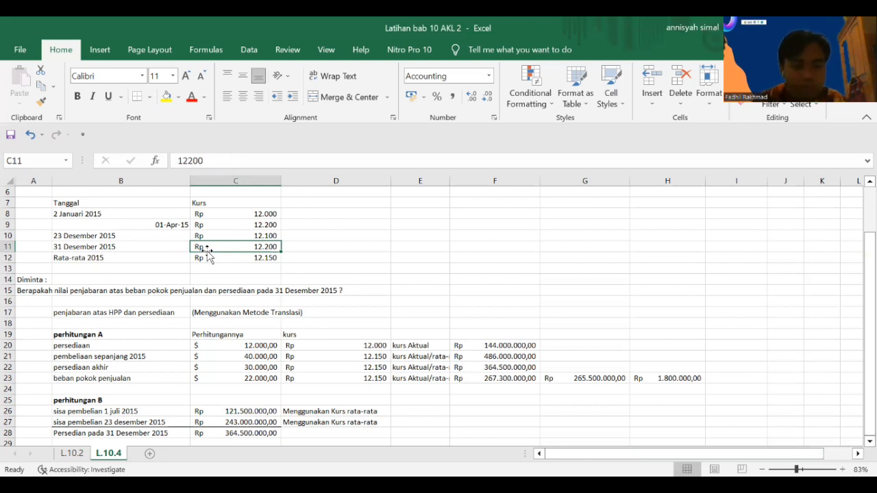
pyautogui.click(193, 432)
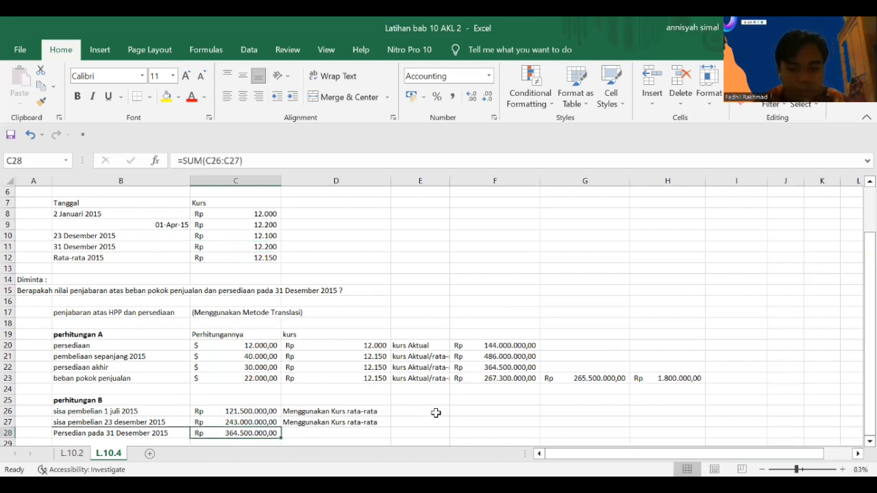